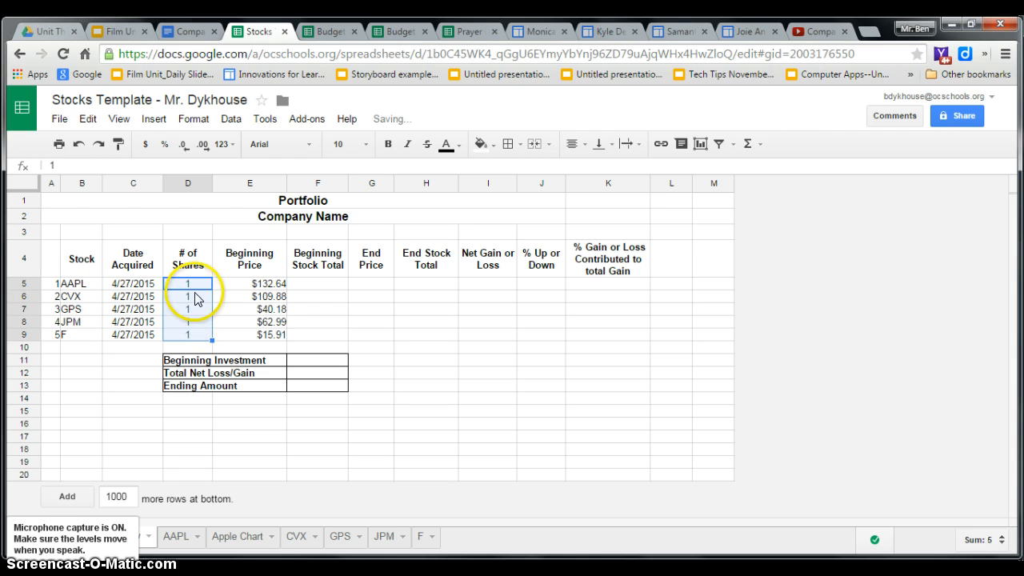
click(194, 296)
click(193, 285)
click(198, 296)
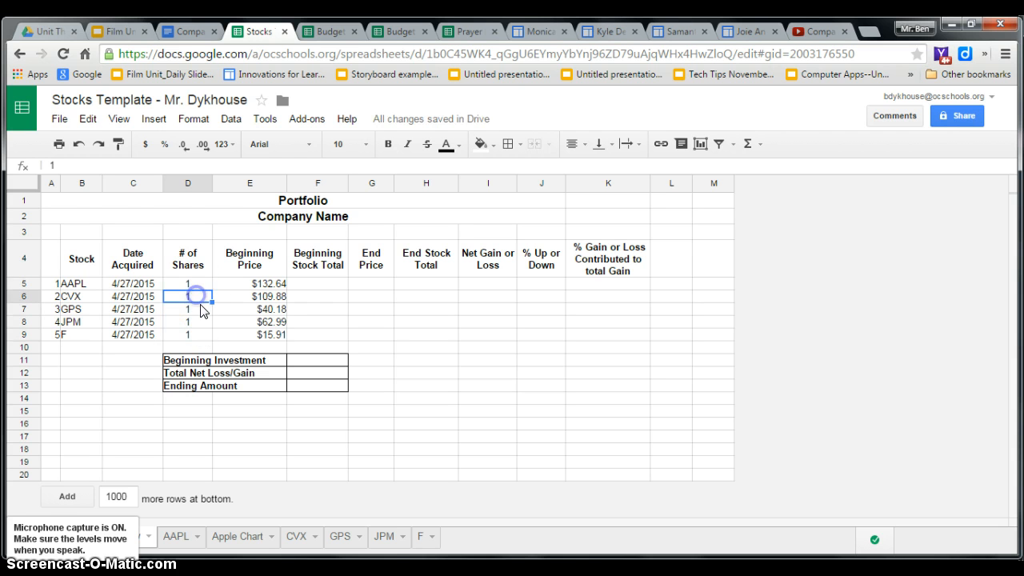
click(200, 310)
click(202, 322)
click(201, 335)
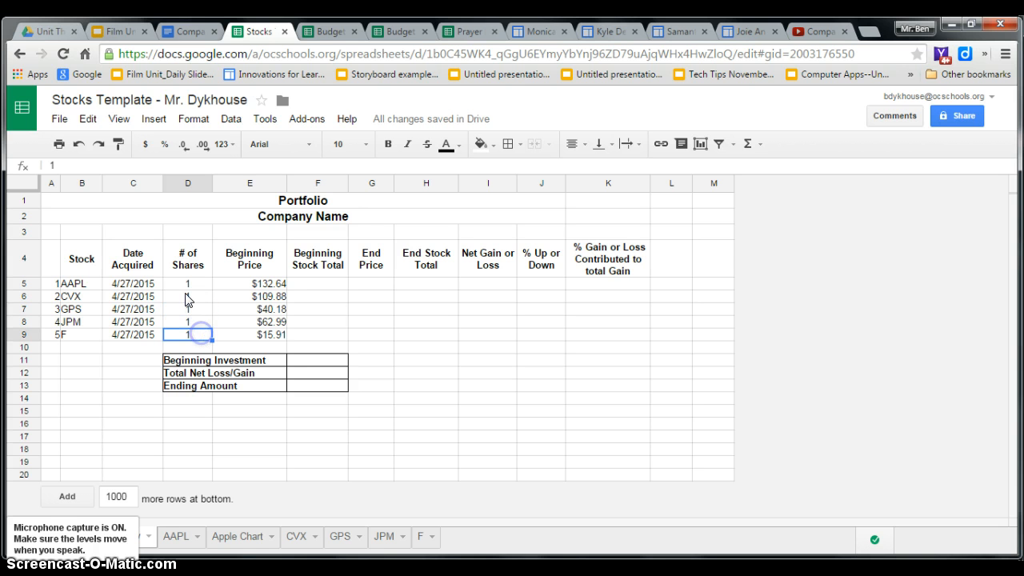
click(186, 283)
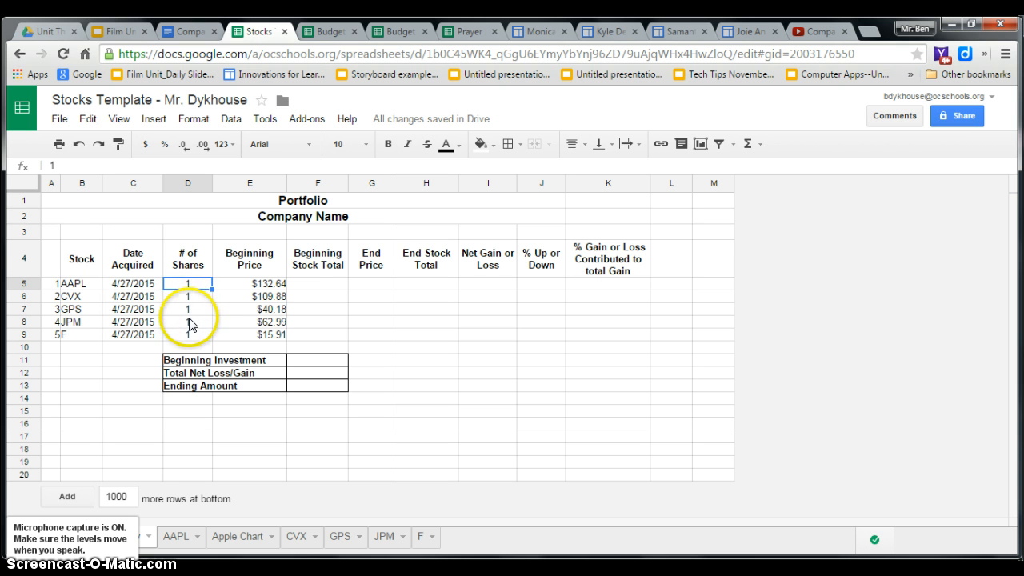
Calculate AAPL's Beginning Stock Total in F5 by multiplying shares by beginning price with the formula =D5*E5
click(318, 285)
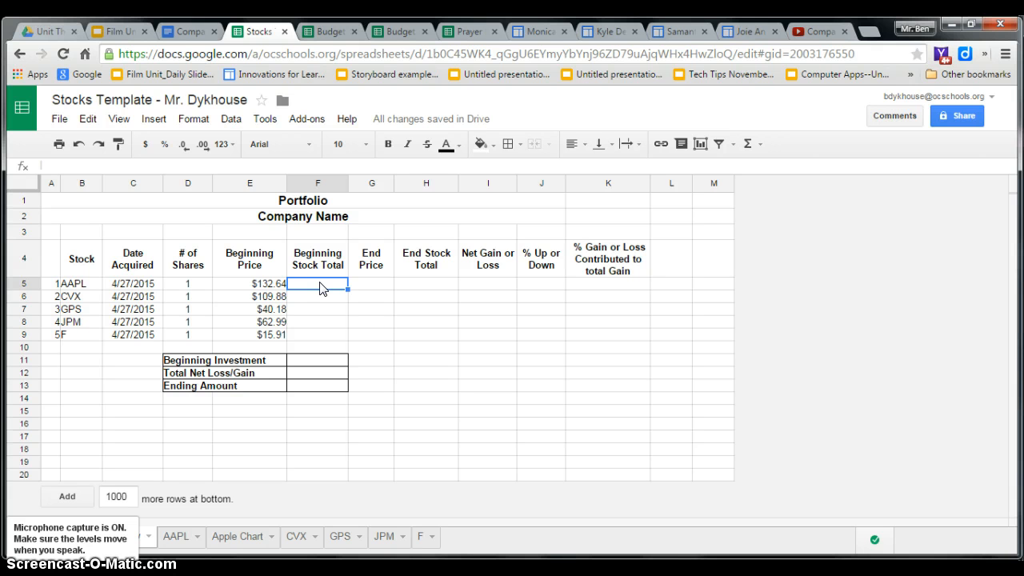
text(=)
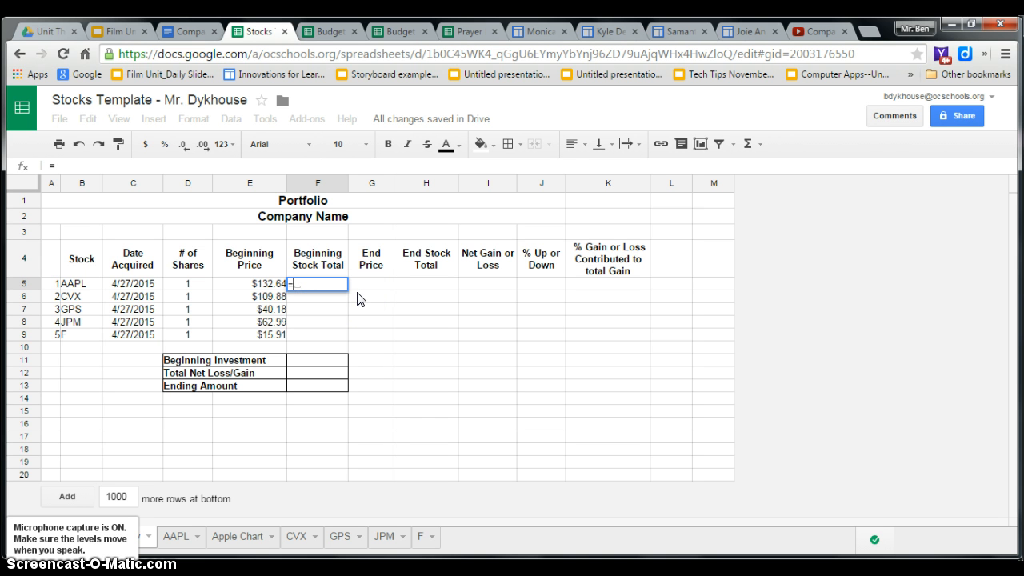
click(192, 287)
text(*)
click(264, 286)
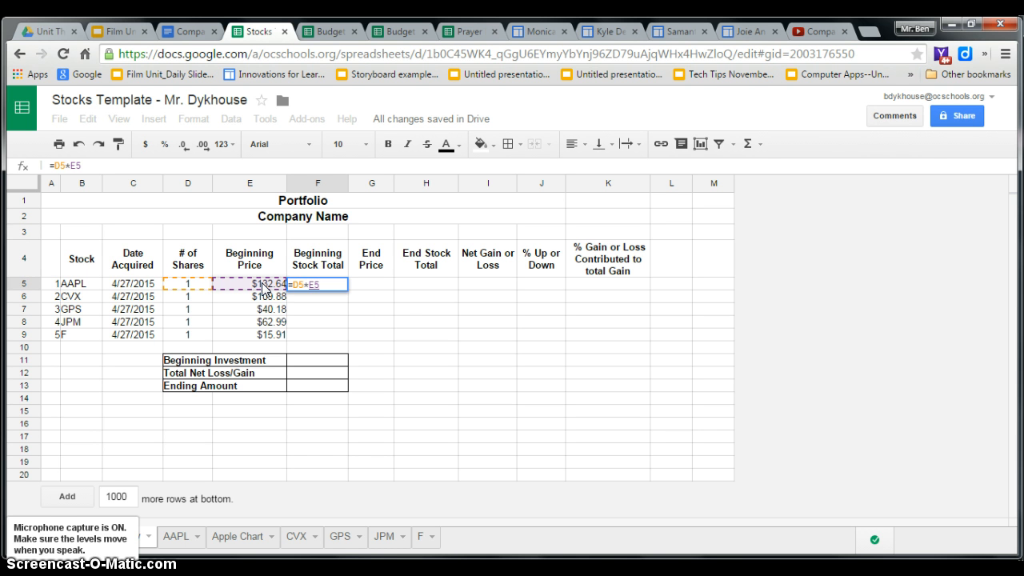
key(Return)
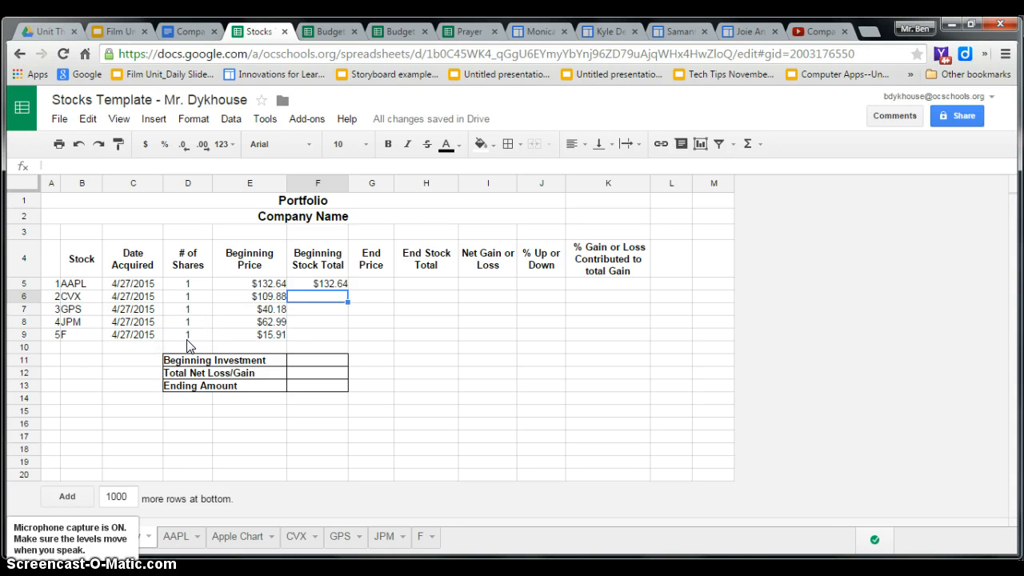
Copy the Beginning Stock Total formula from F5 down through F9 and check the copied formulas
click(321, 286)
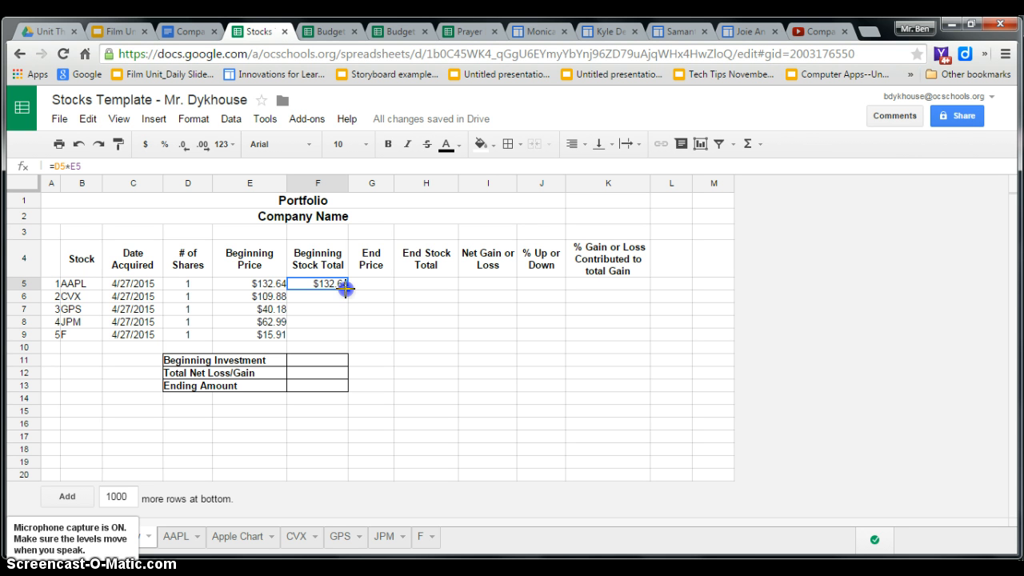
drag(346, 290, 345, 333)
drag(345, 333, 345, 333)
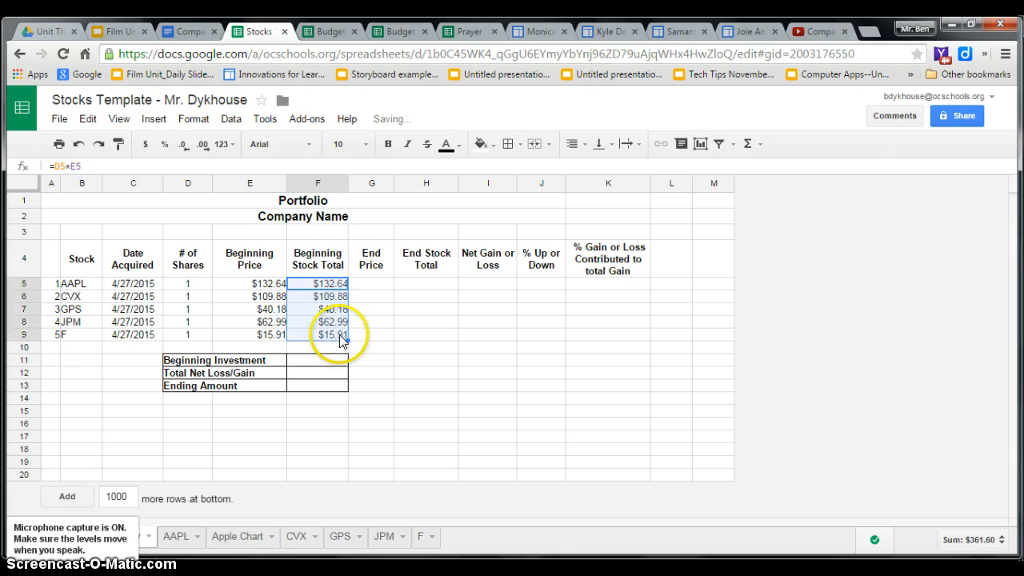
click(328, 334)
click(330, 317)
click(330, 309)
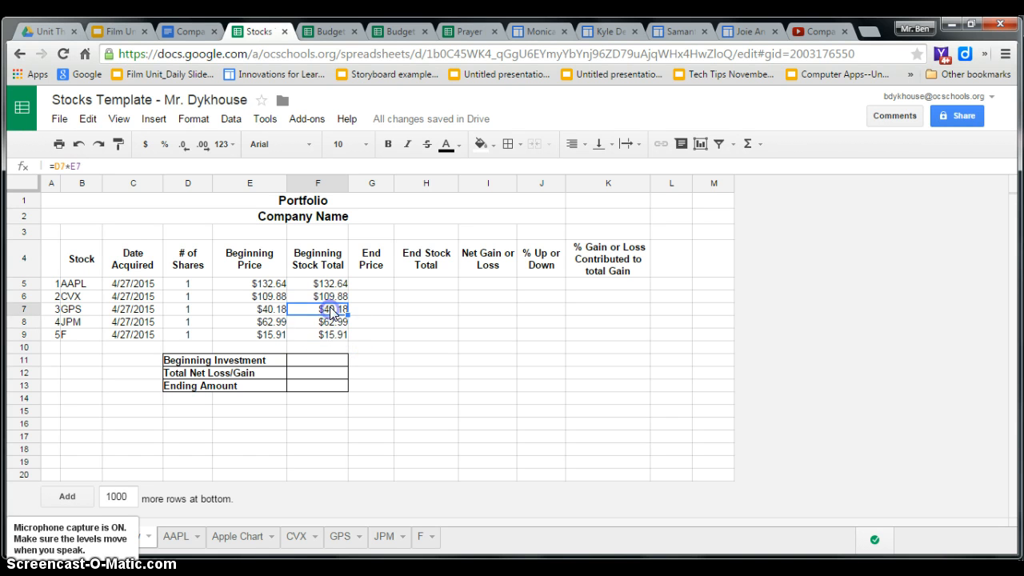
click(332, 295)
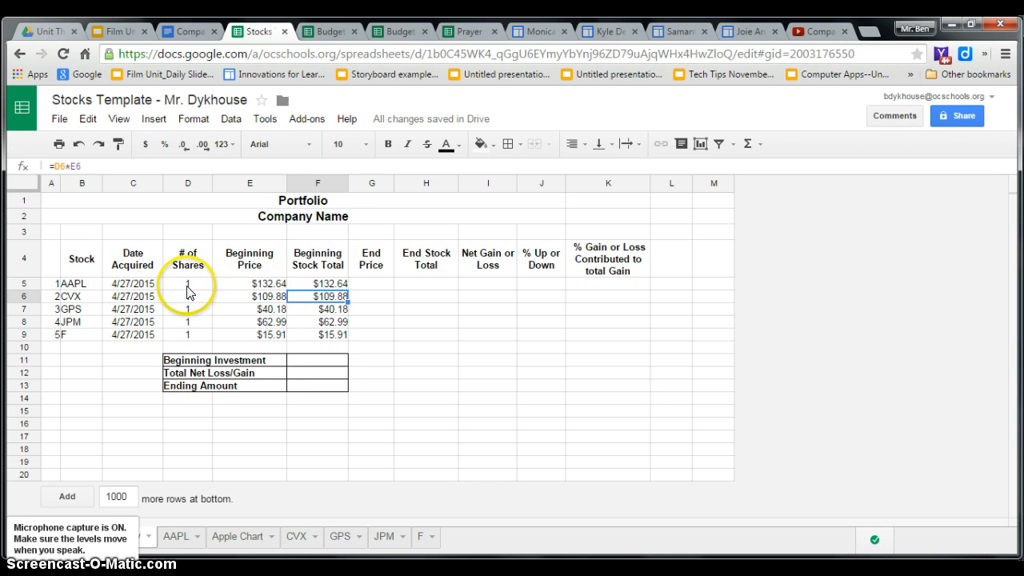
Total the beginning stock values in the Beginning Investment cell F11 with =SUM(F5:F9)
click(325, 364)
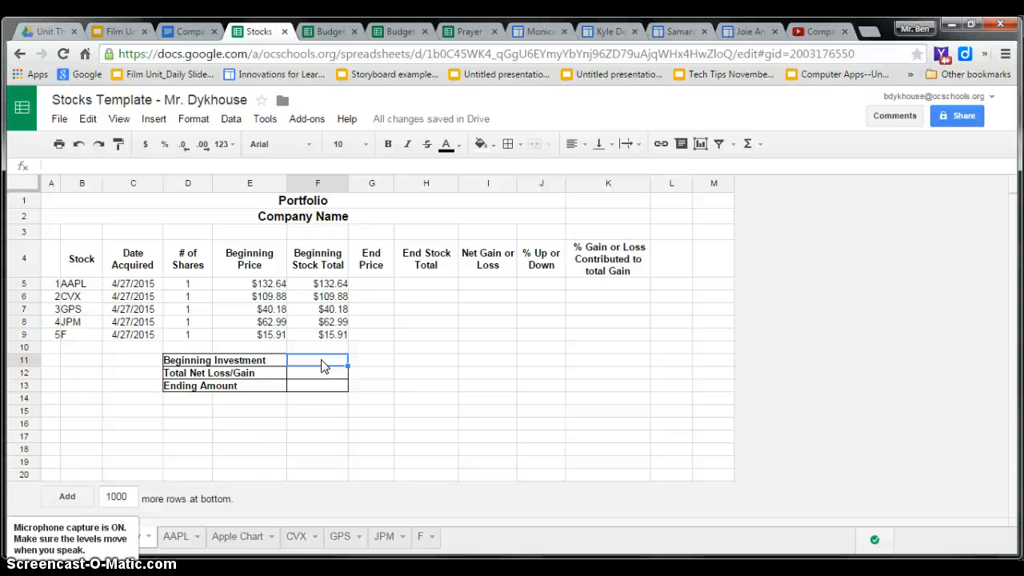
click(762, 146)
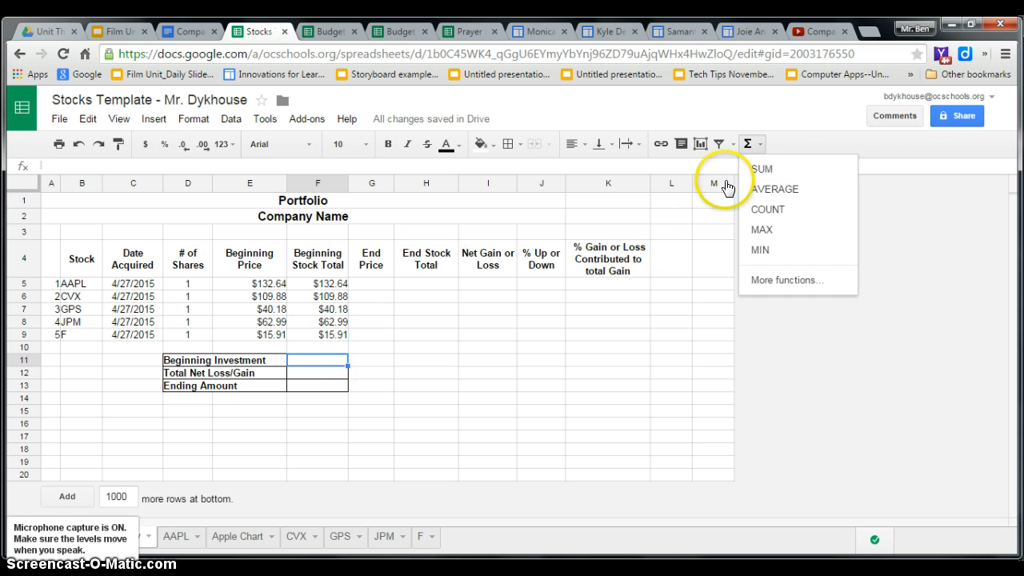
click(765, 172)
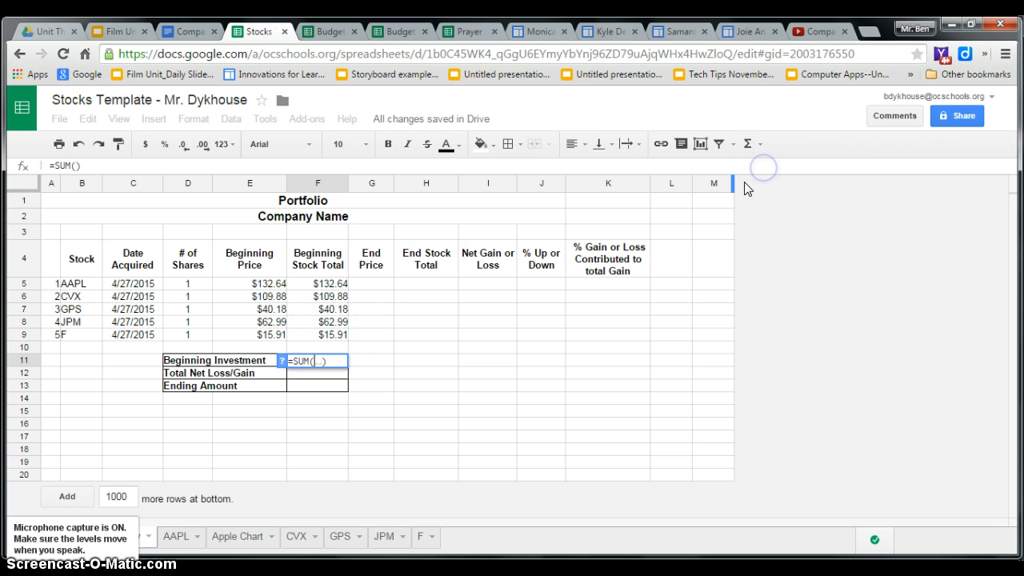
drag(329, 285, 333, 339)
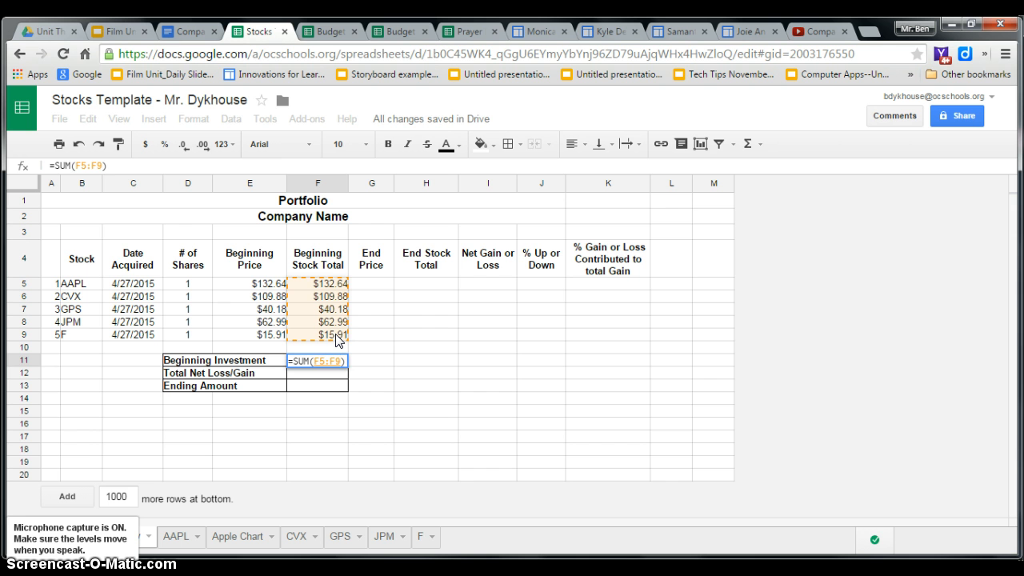
key(Return)
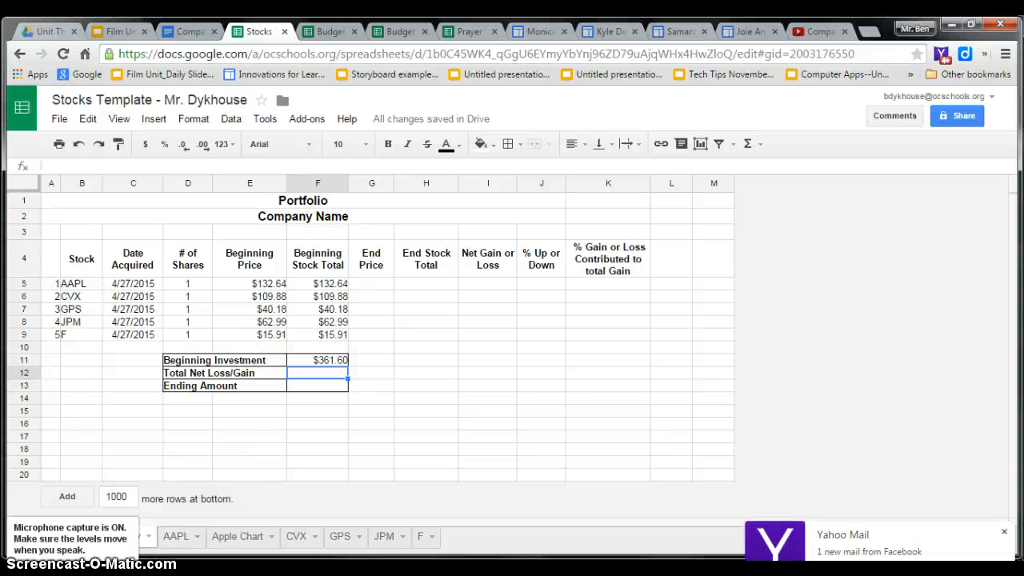
Set the number of shares to 10 for CVX in D6 and 15 for AAPL in D5
click(179, 296)
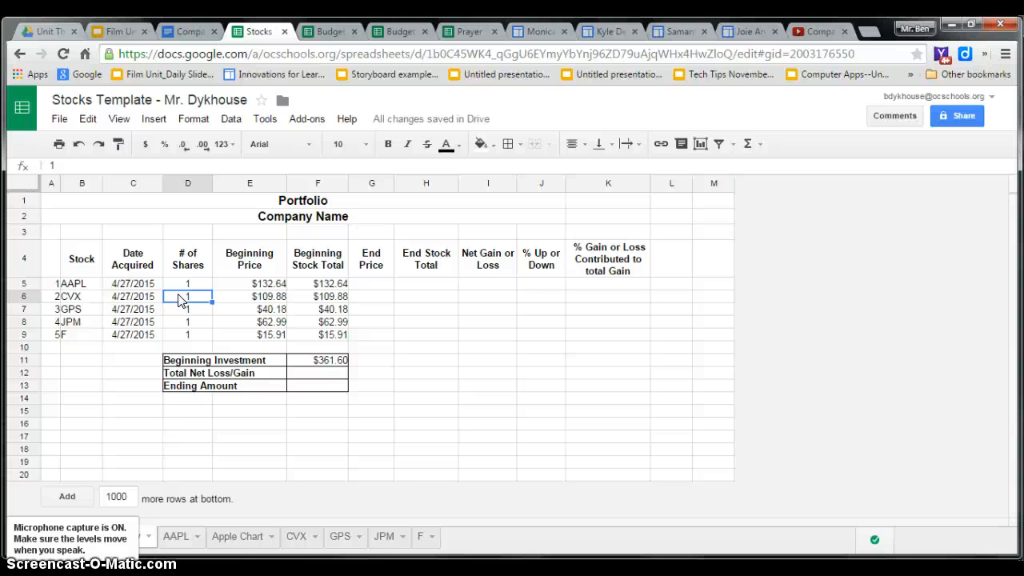
text(10)
key(Return)
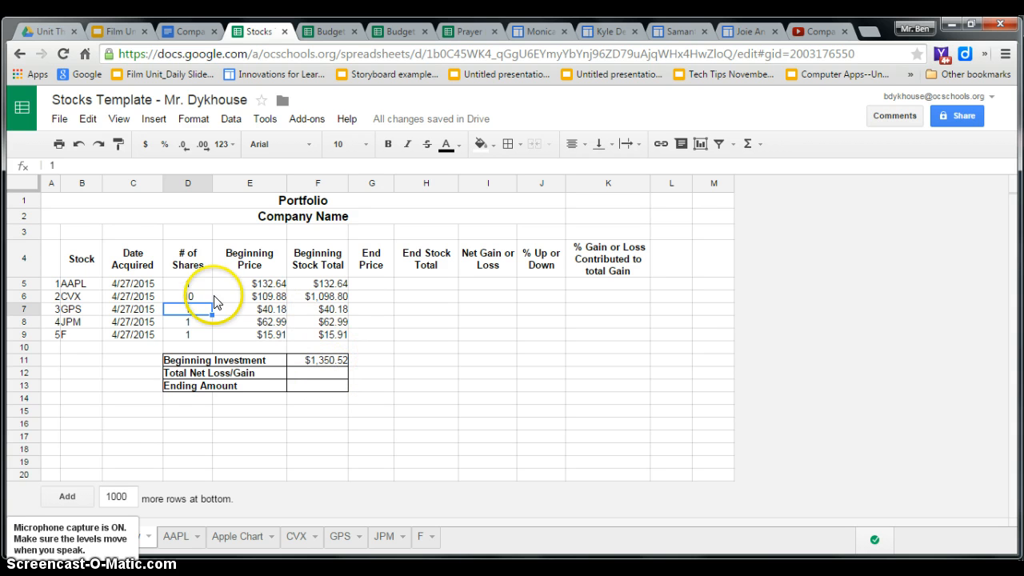
click(190, 285)
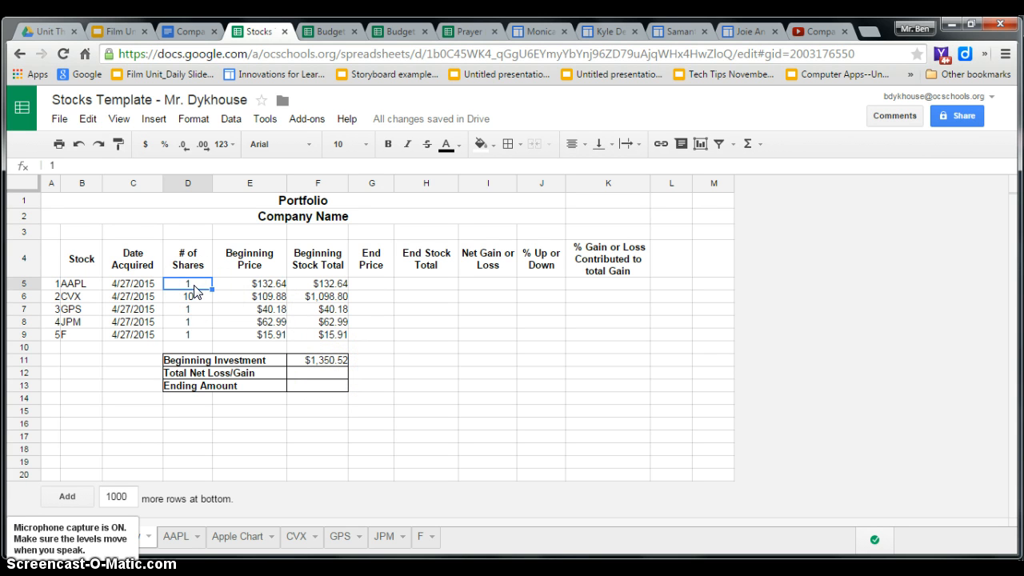
text(15)
key(Return)
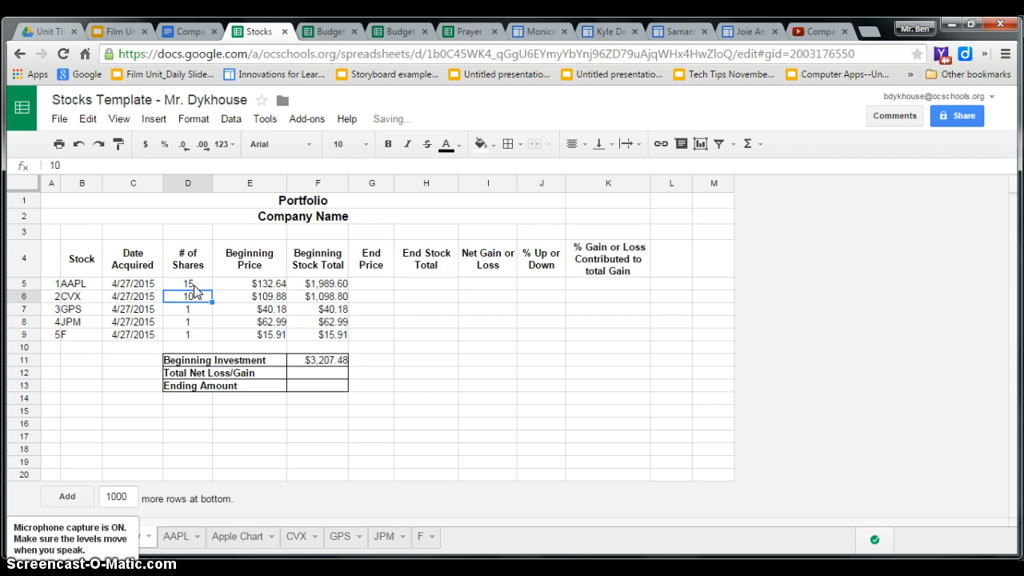